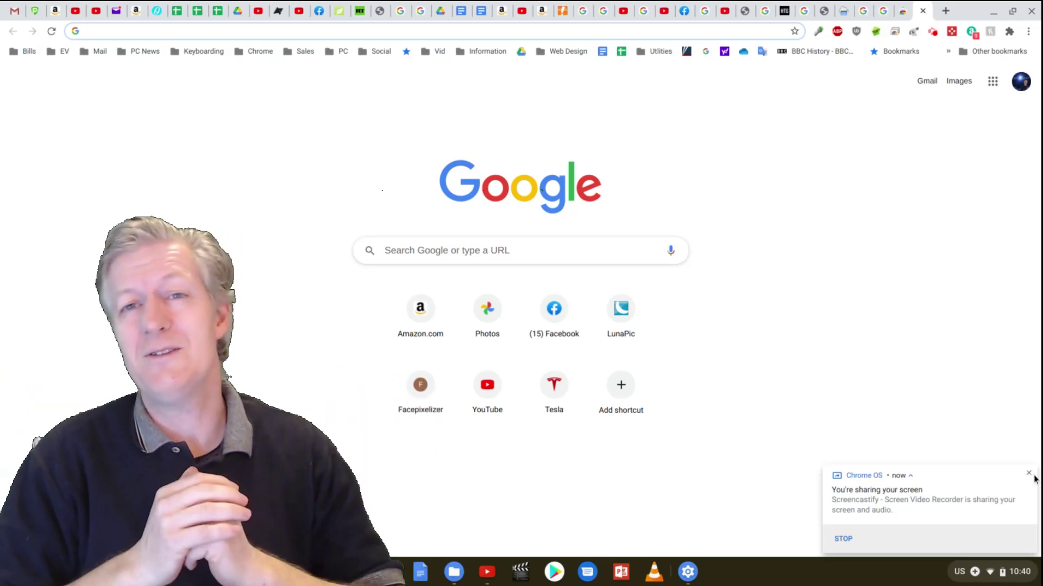
Step: Dismiss the sharing notification and open Settings from the quick settings gear
left_click(1035, 477)
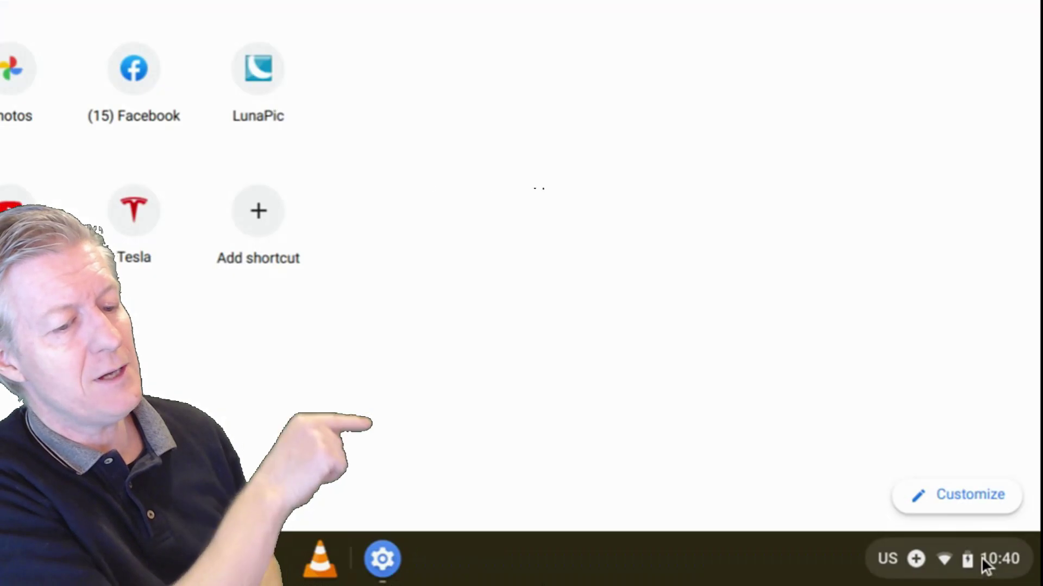
left_click(1000, 572)
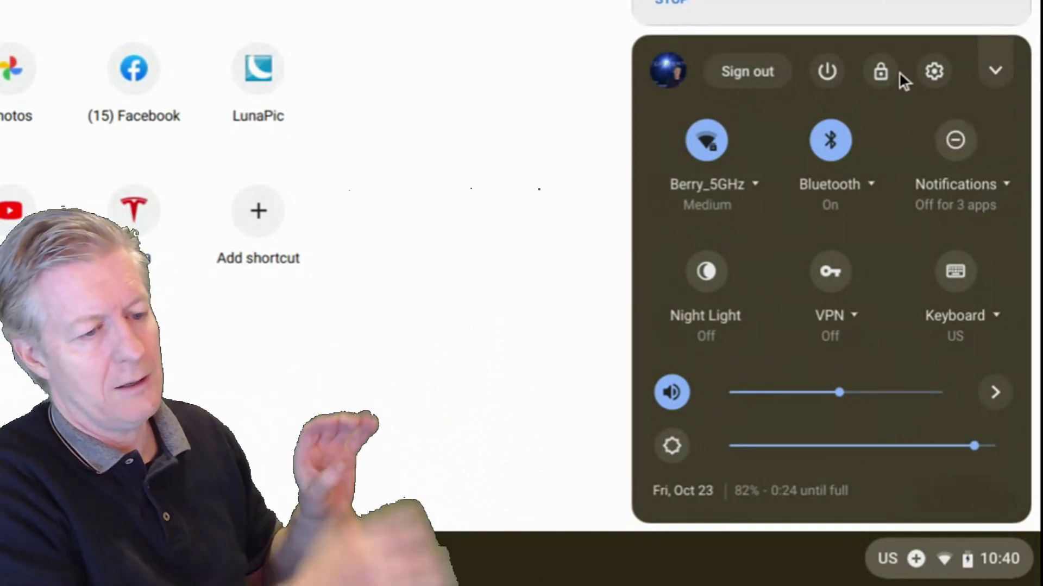
left_click(933, 72)
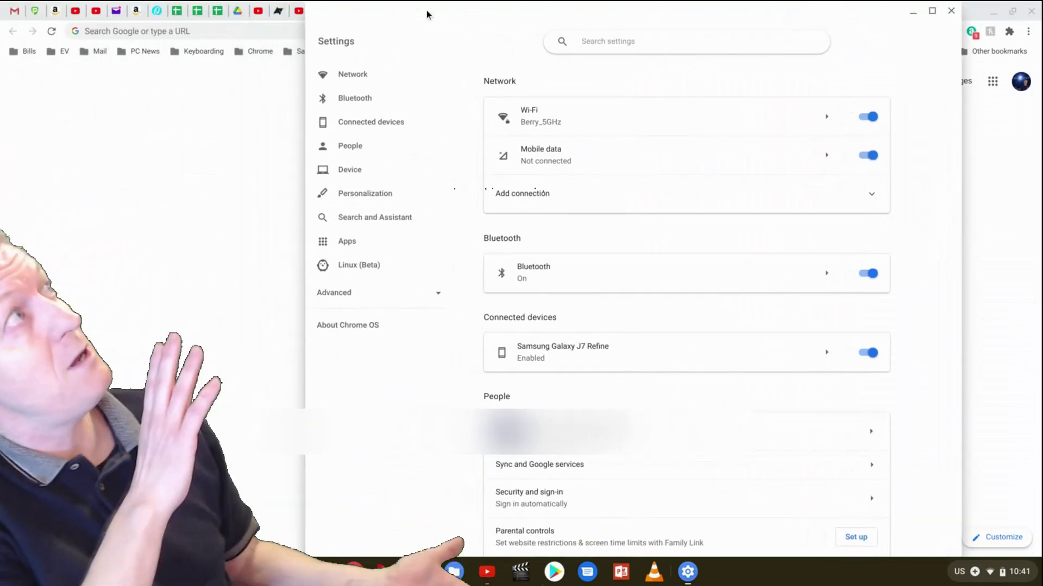
Step: Maximize Settings, open Printers from the 'printer' search, and start a manual printer add
left_click_drag(426, 10, 483, 10)
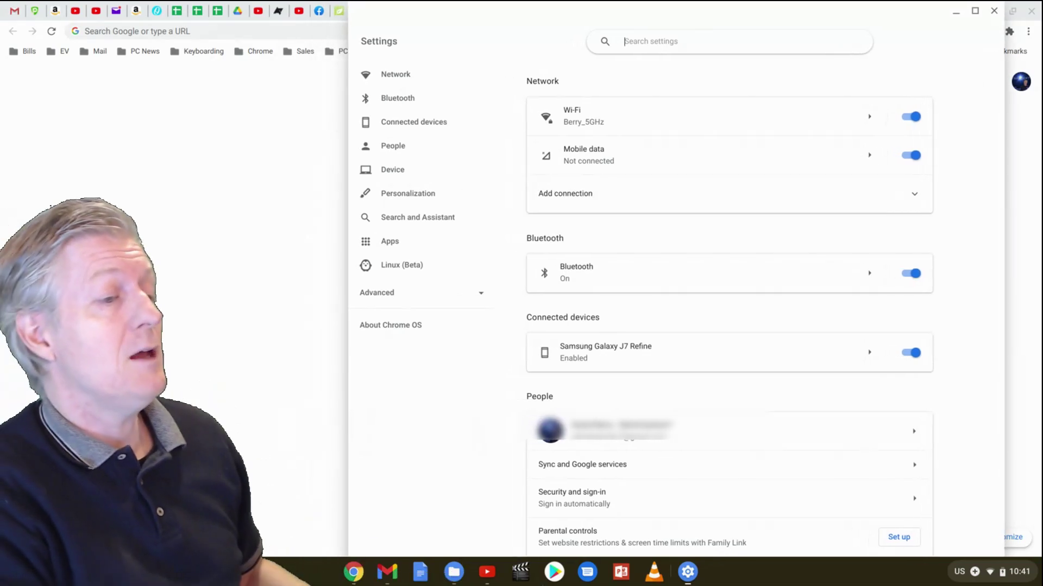
double_click(430, 9)
type("printer")
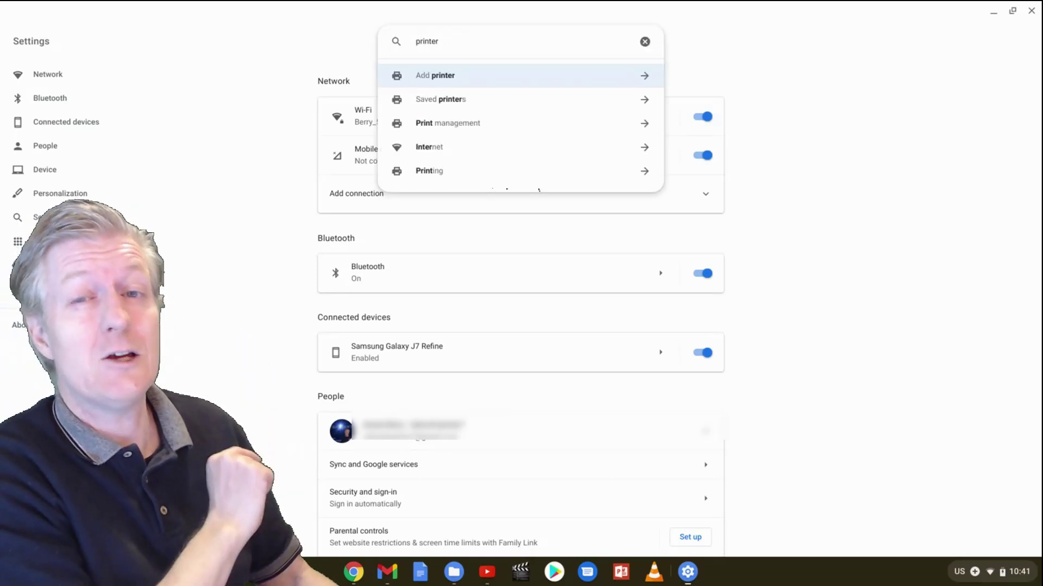
key("Return")
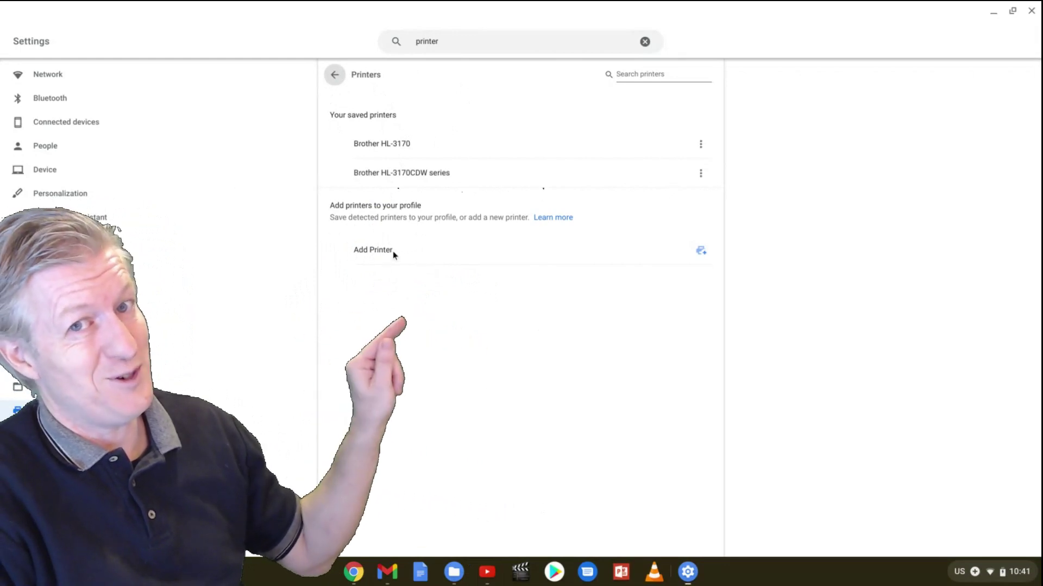
left_click(700, 252)
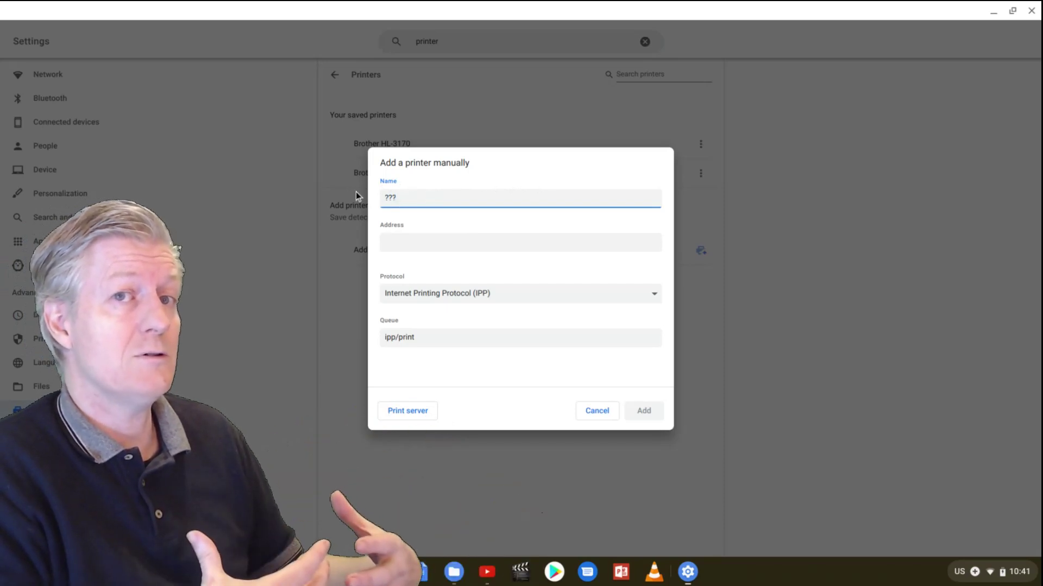
Step: Clear the placeholder '???' from the Name field to make way for 'Brother in Office'
key("BackSpace")
key("BackSpace")
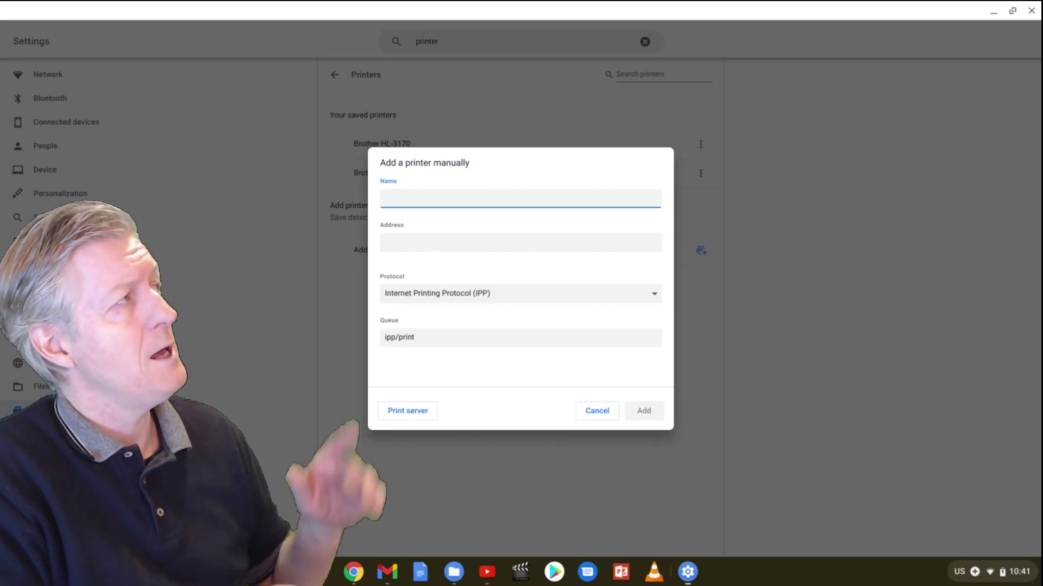
type("Brother")
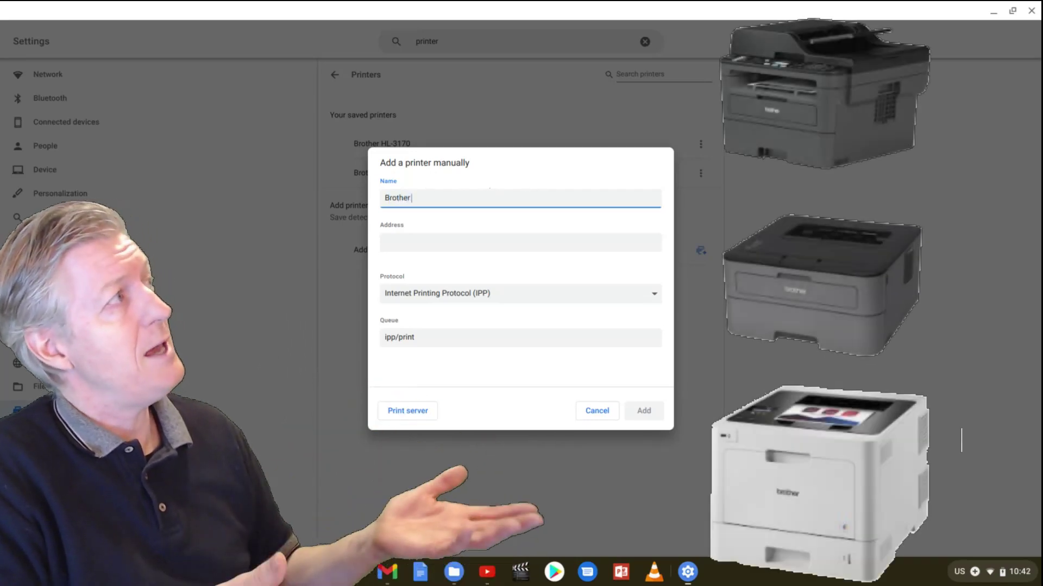
type(" in Offic")
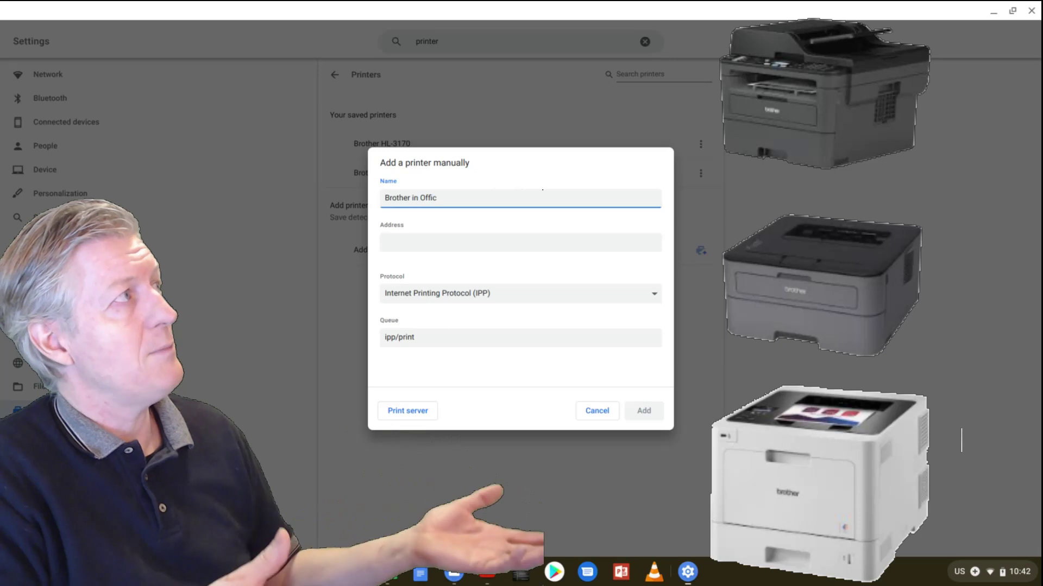
type("e")
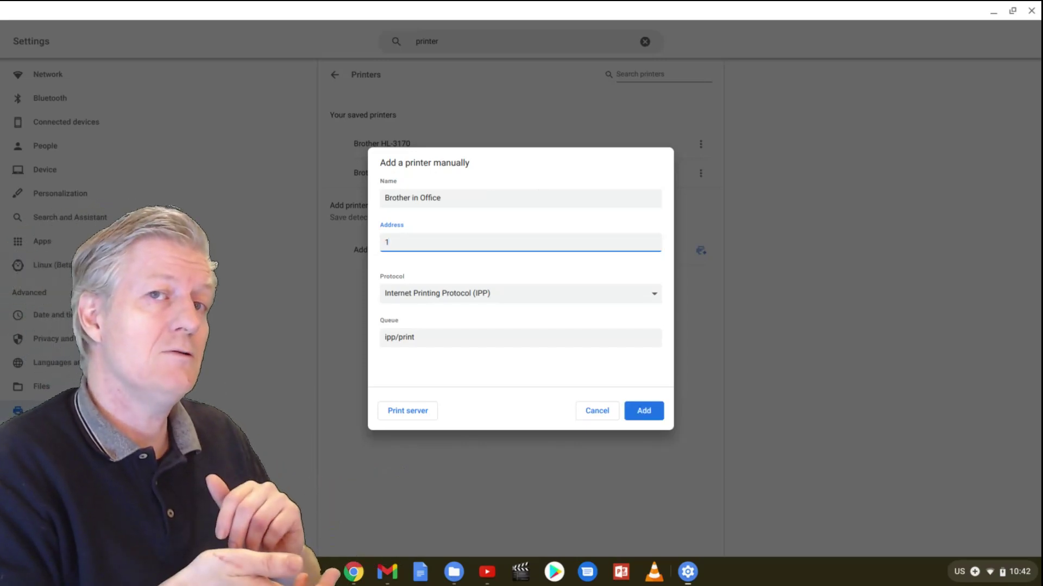
type("9")
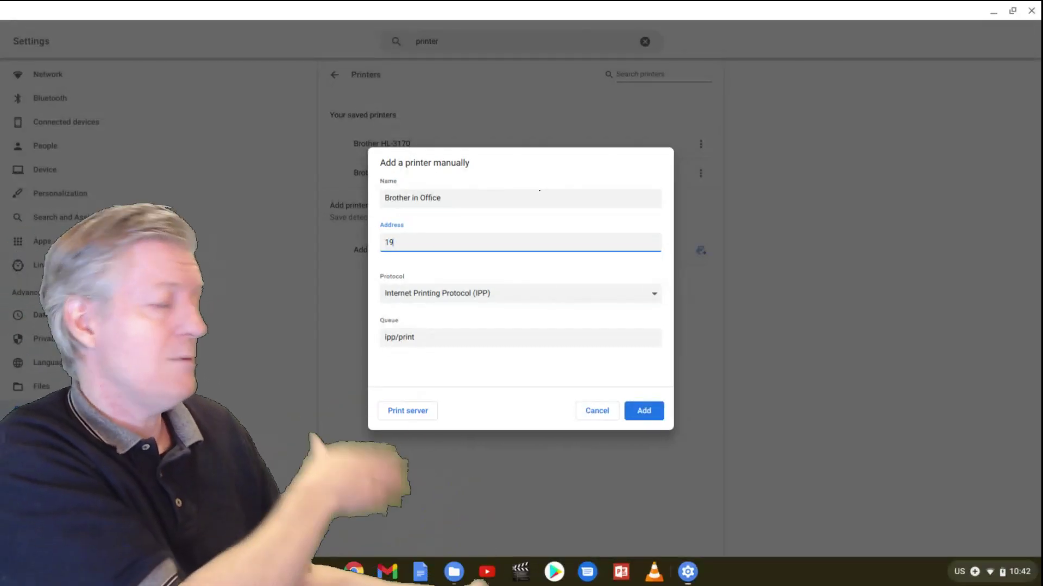
type("2.")
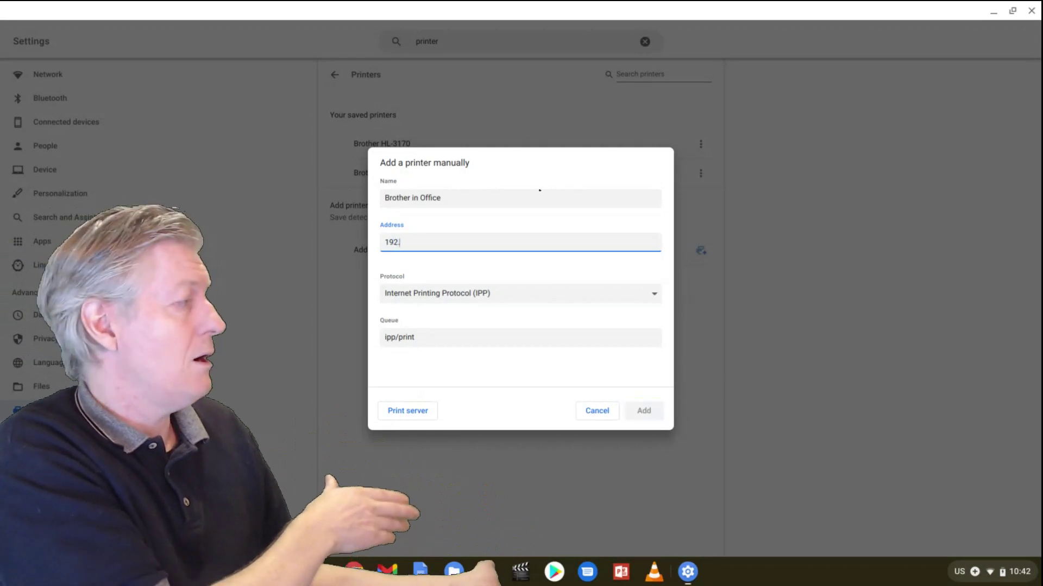
type("168.1.131")
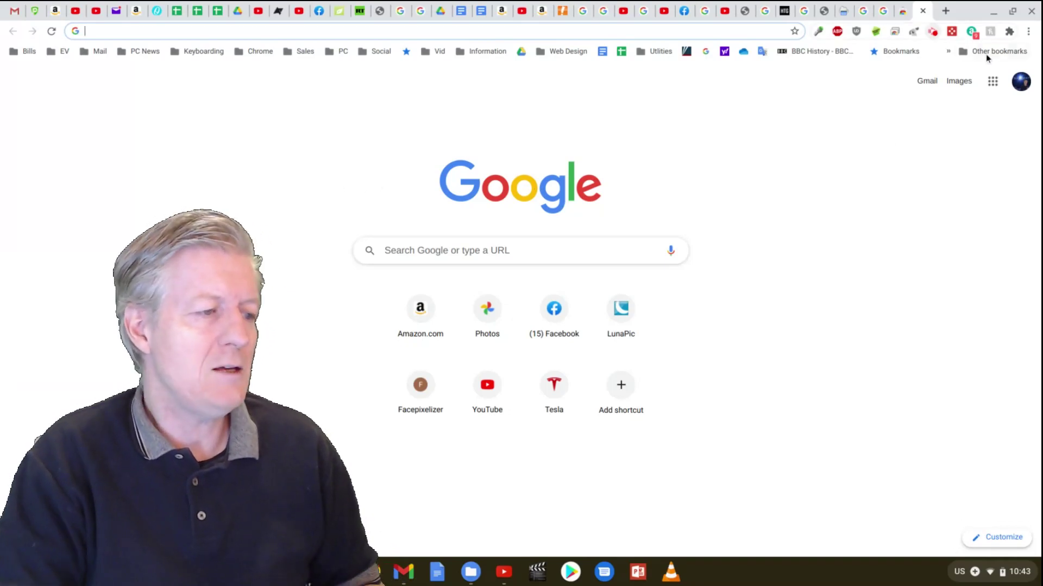
Step: Open the Google apps launcher on Chrome's Google start page
left_click(992, 81)
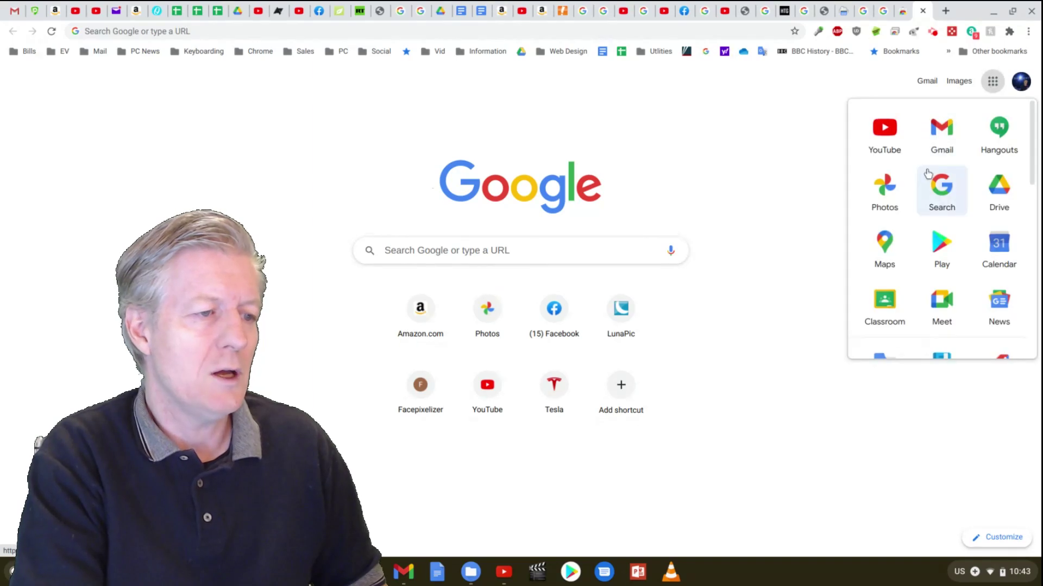
Step: Go to Google Drive and create a blank Google Docs document via New
left_click(1005, 194)
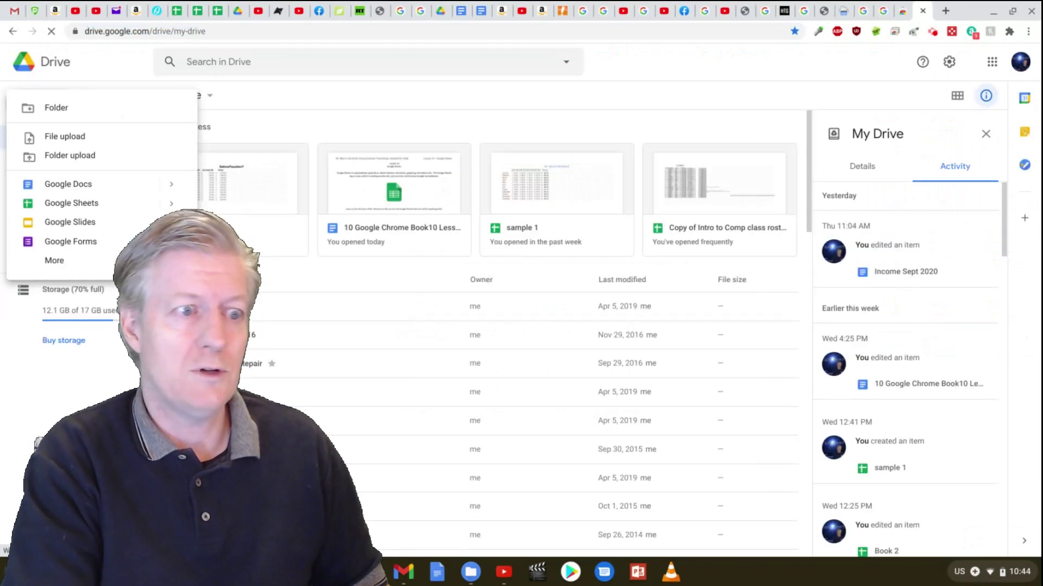
left_click(63, 184)
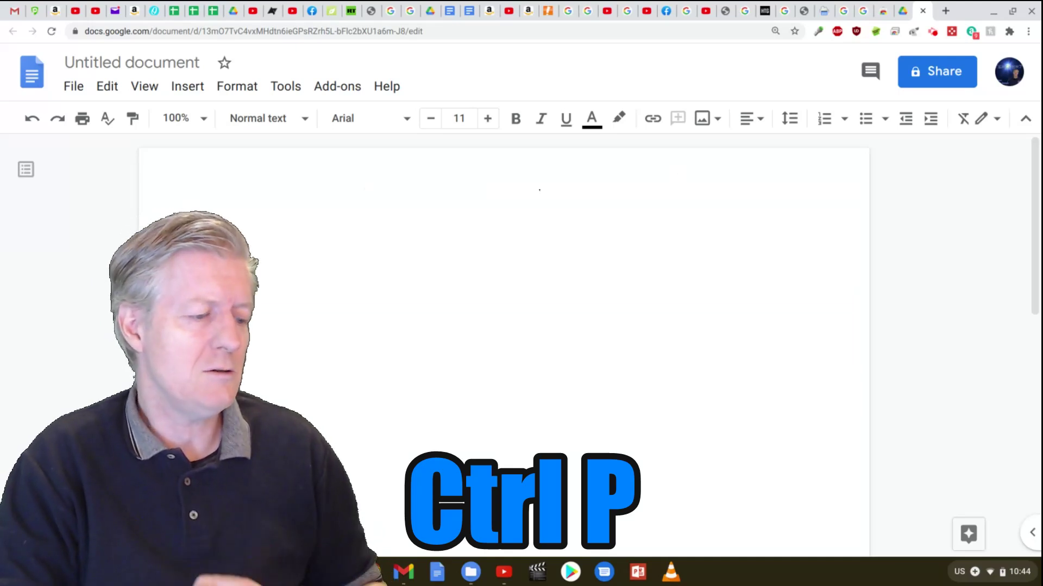
Step: Bring up print preview with Ctrl+P and expand the full destination list
key("ctrl+p")
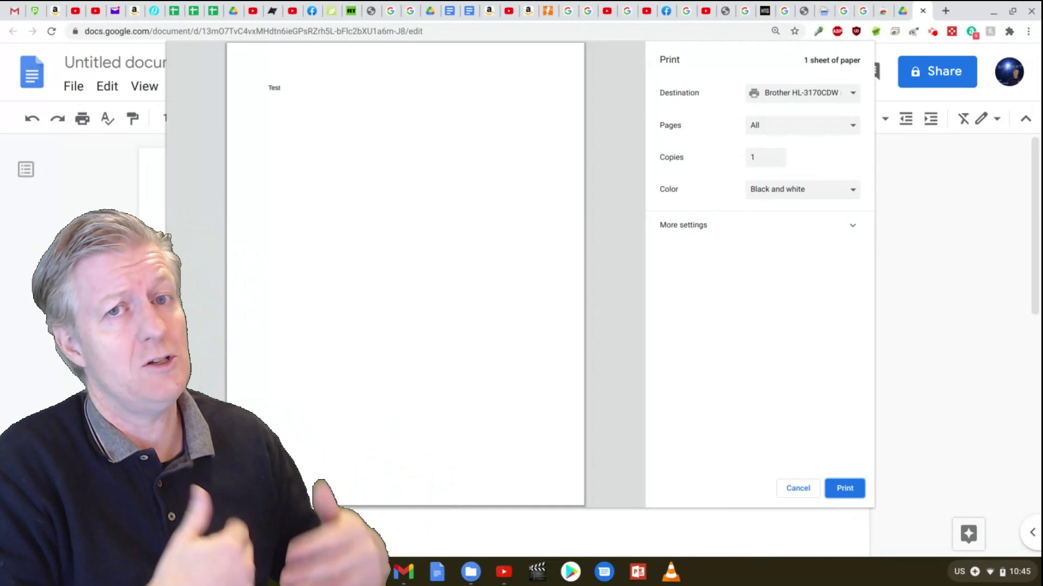
left_click(838, 97)
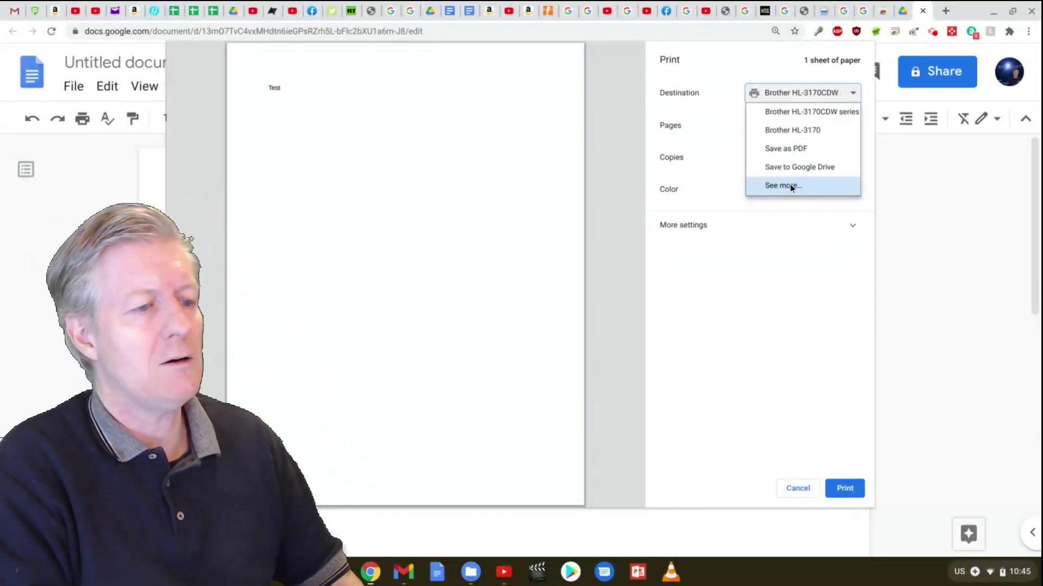
left_click(790, 186)
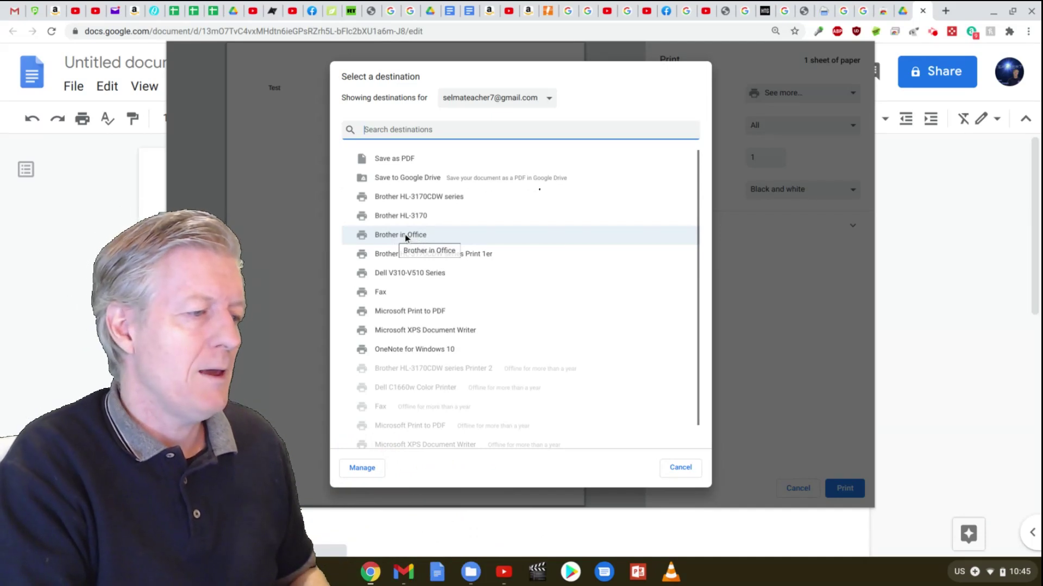
Step: Pick 'Brother in Office' in the Select a destination dialog
left_click(405, 234)
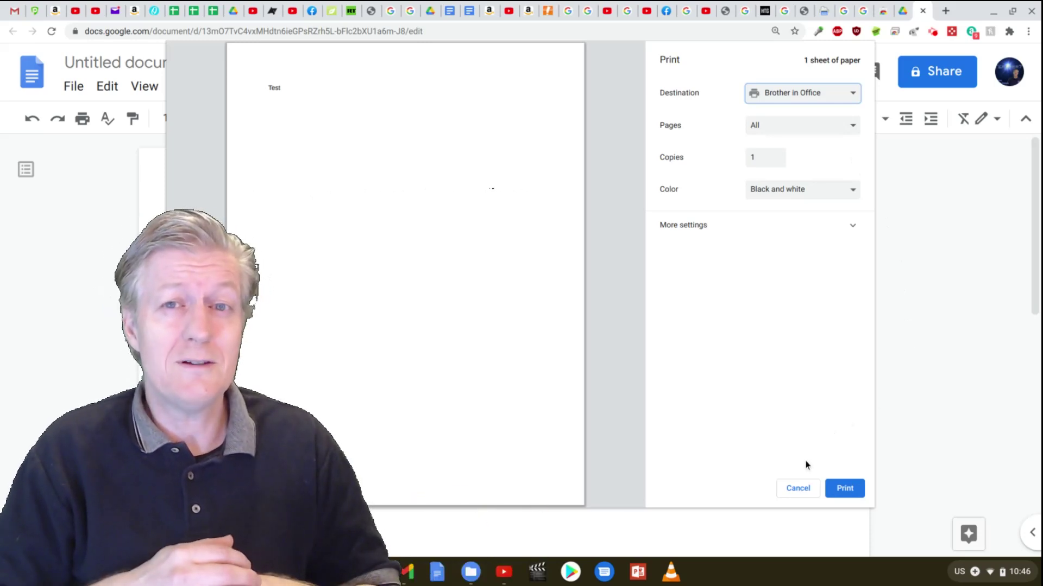
Step: Cancel the Print dialog, leaving the document unprinted
left_click(797, 488)
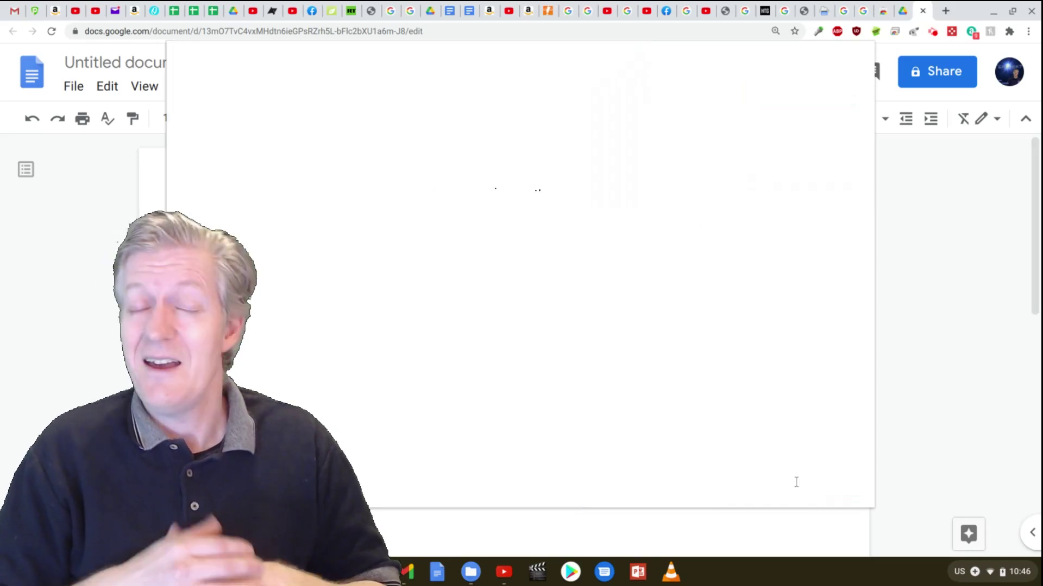